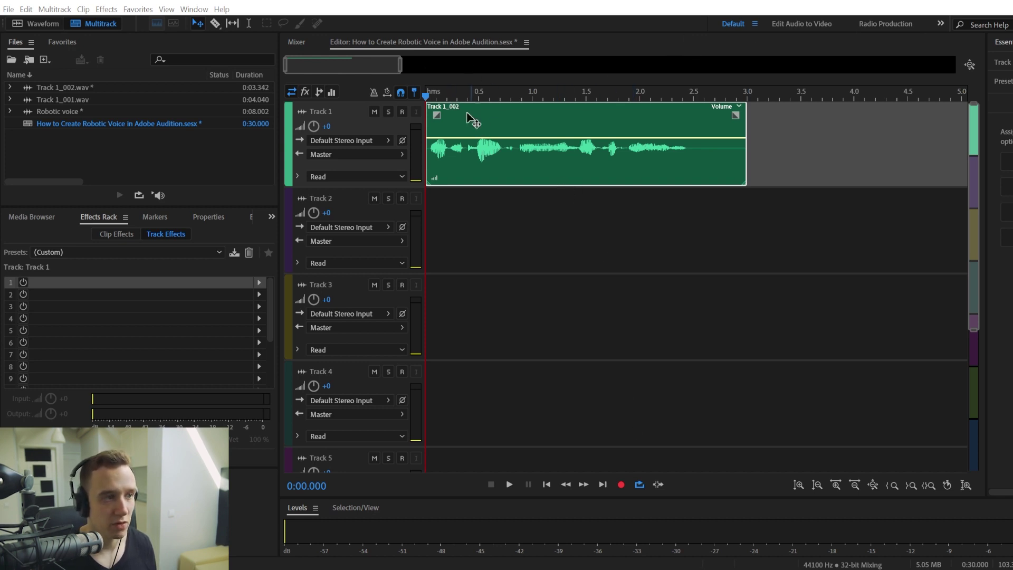
# - Preview the voice clip, return the playhead to the start, and select the Track 1_002 clip
pyautogui.click(508, 484)
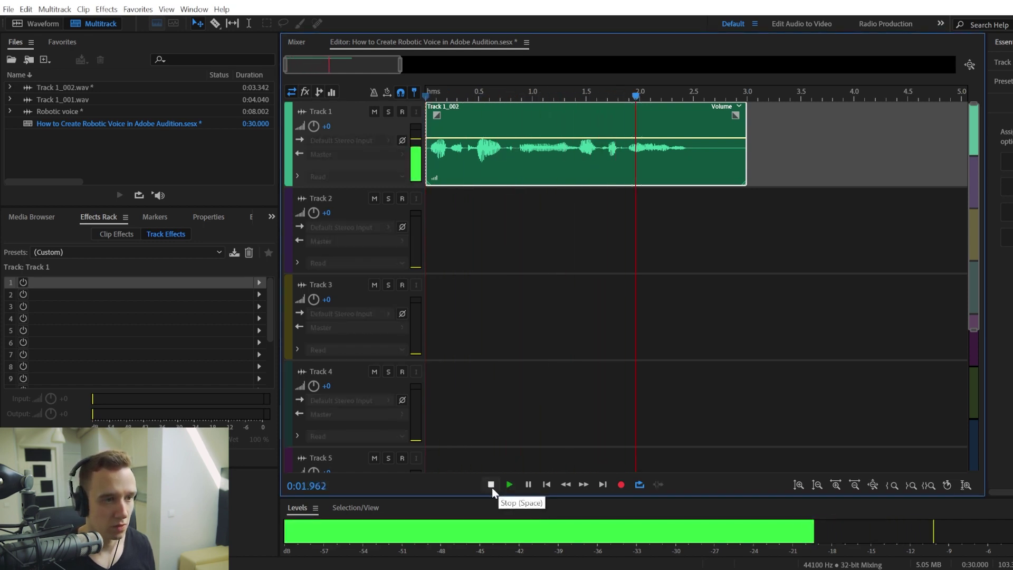
pyautogui.click(491, 485)
pyautogui.click(459, 252)
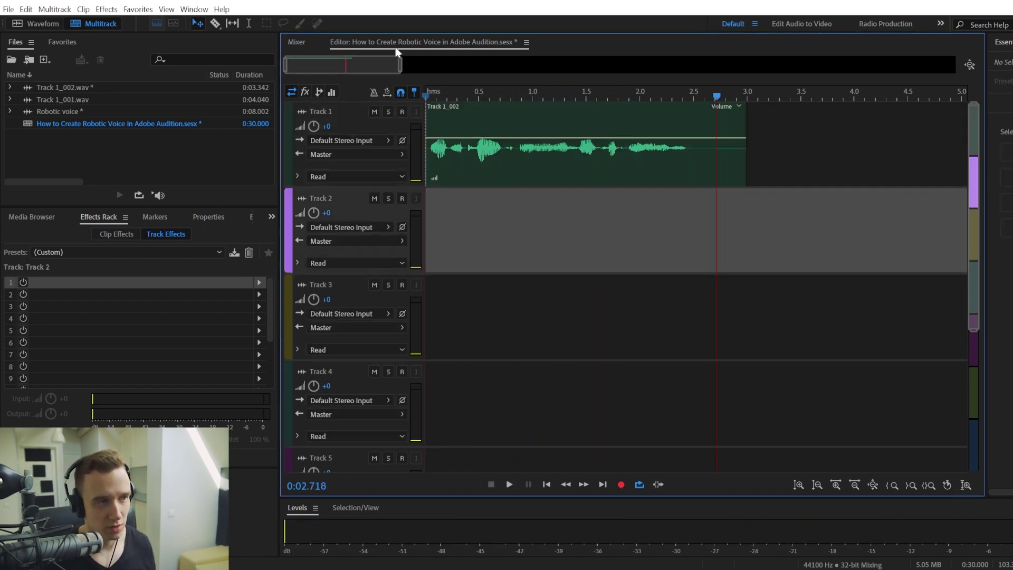
pyautogui.click(425, 94)
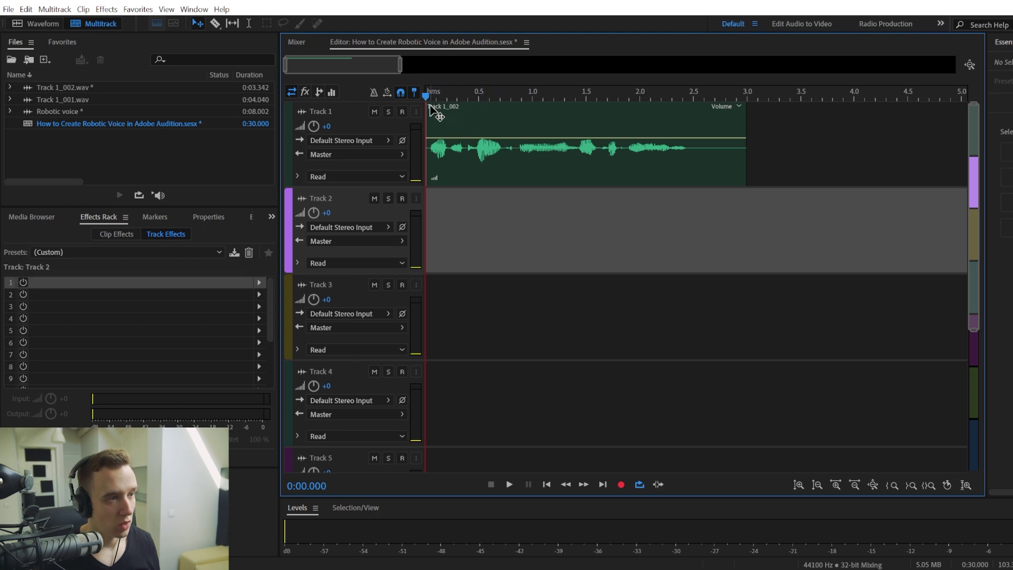
pyautogui.click(519, 129)
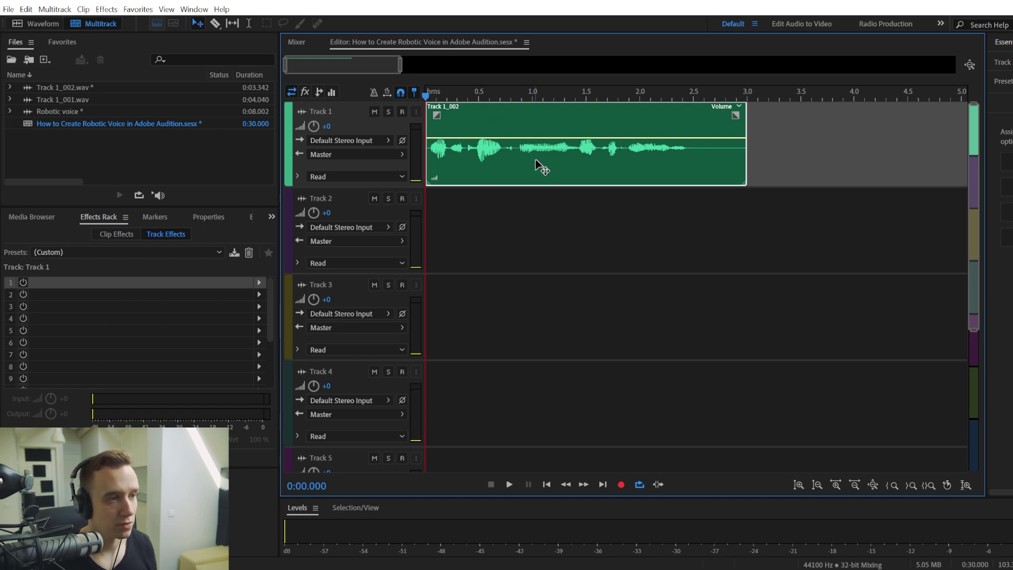
# - Insert Effects > Modulation > Chorus into Track 1's effects rack
pyautogui.click(106, 9)
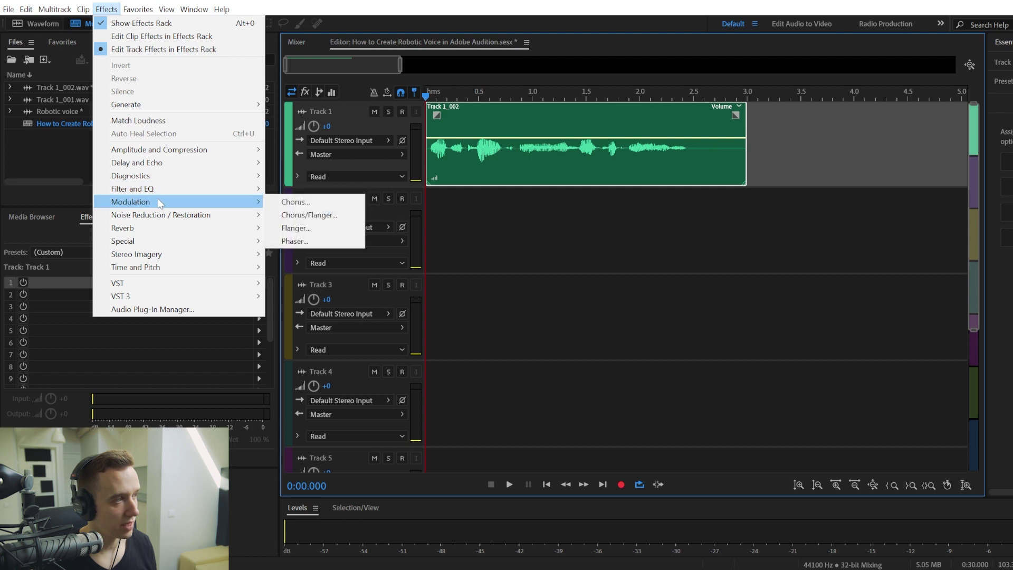
pyautogui.click(222, 175)
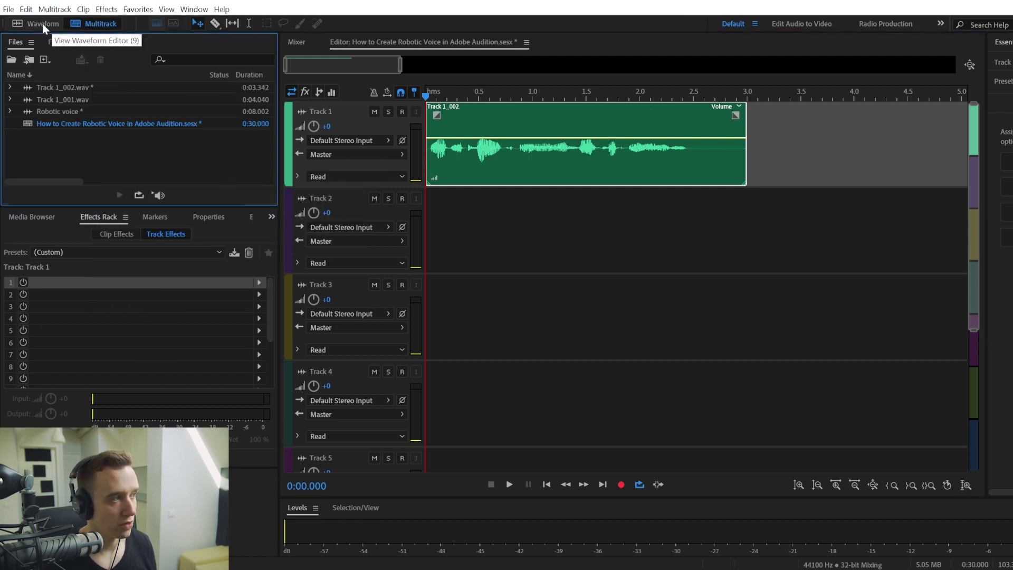
pyautogui.click(107, 11)
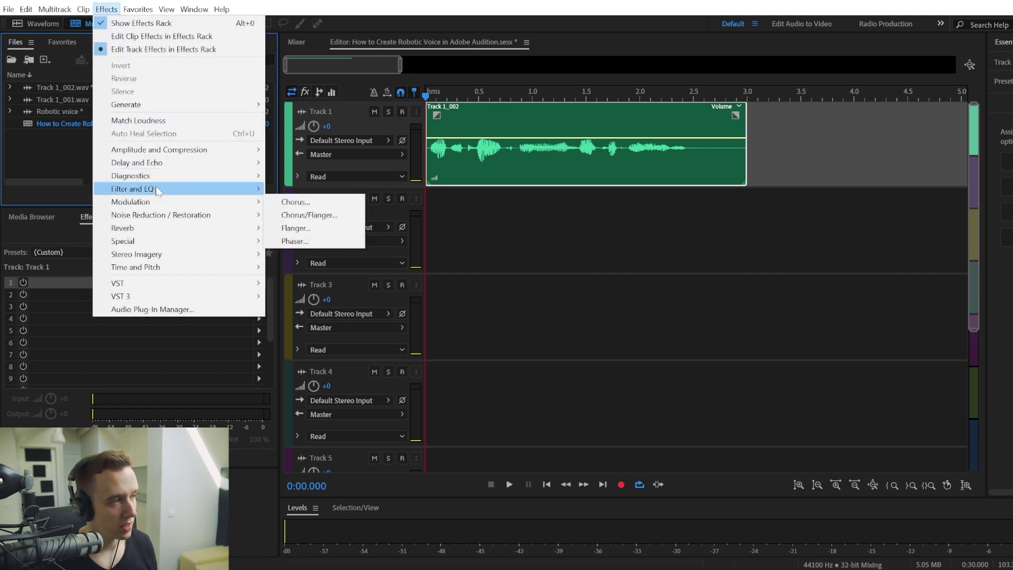
pyautogui.moveTo(158, 191)
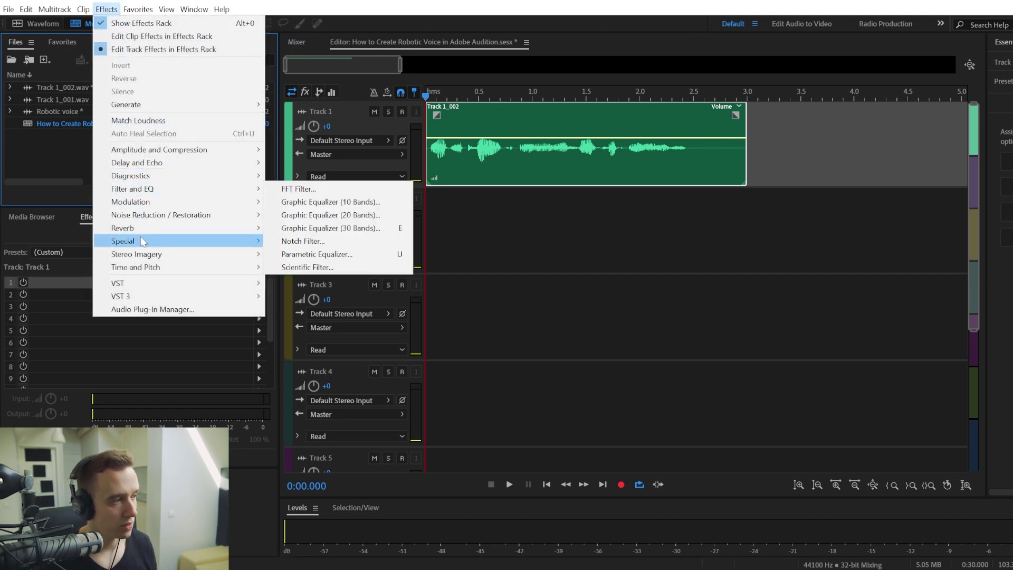
pyautogui.moveTo(141, 240)
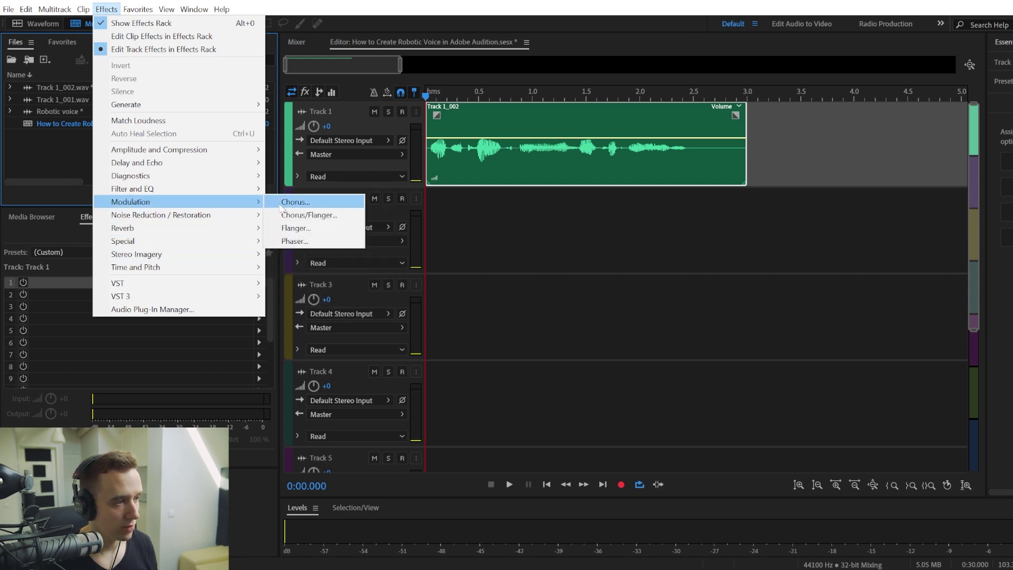
pyautogui.click(304, 203)
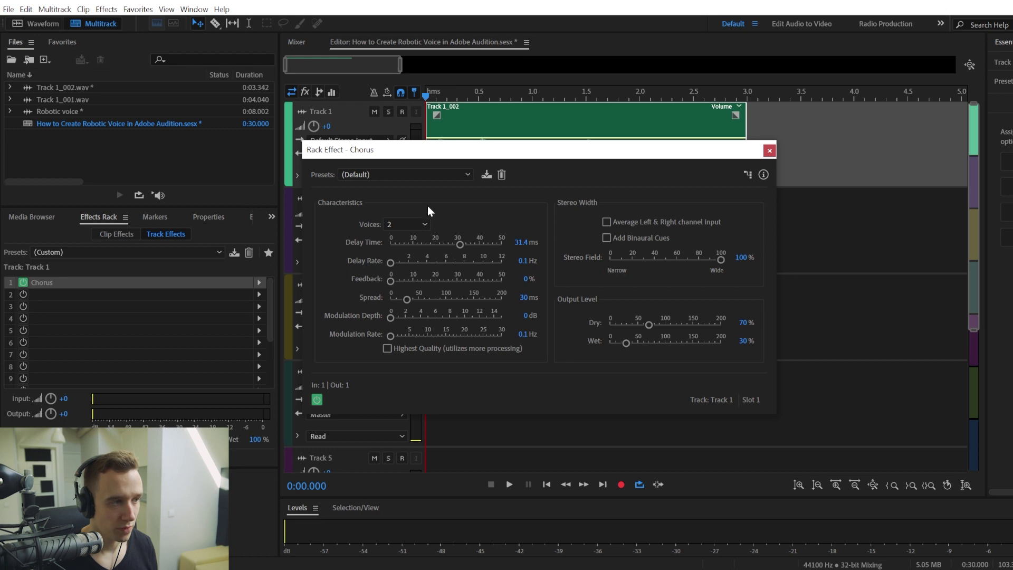
# - Apply the Rich Chorus preset (4 voices, 50% dry/wet) to Track 1's Chorus and close it
pyautogui.click(384, 177)
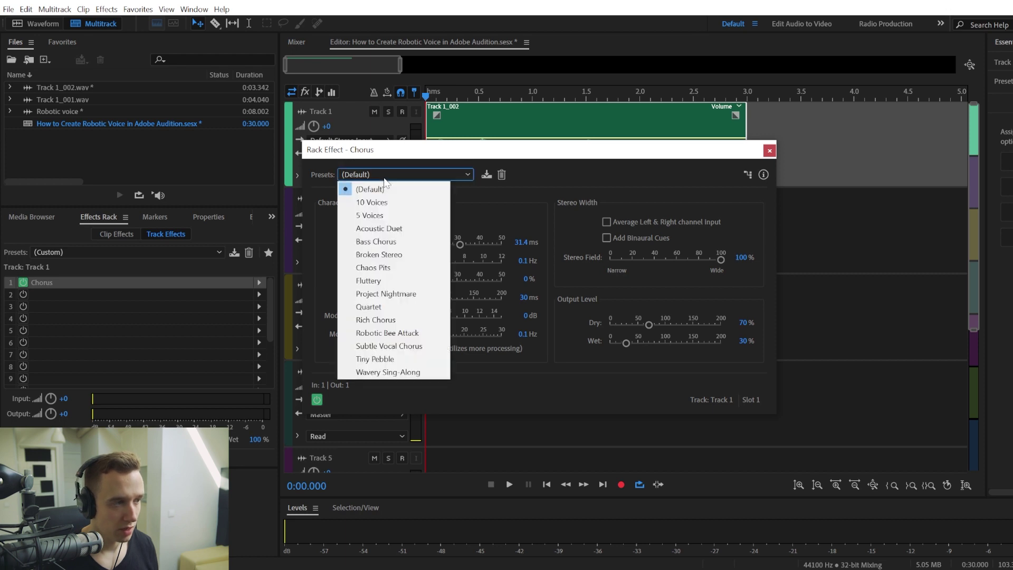
pyautogui.click(380, 320)
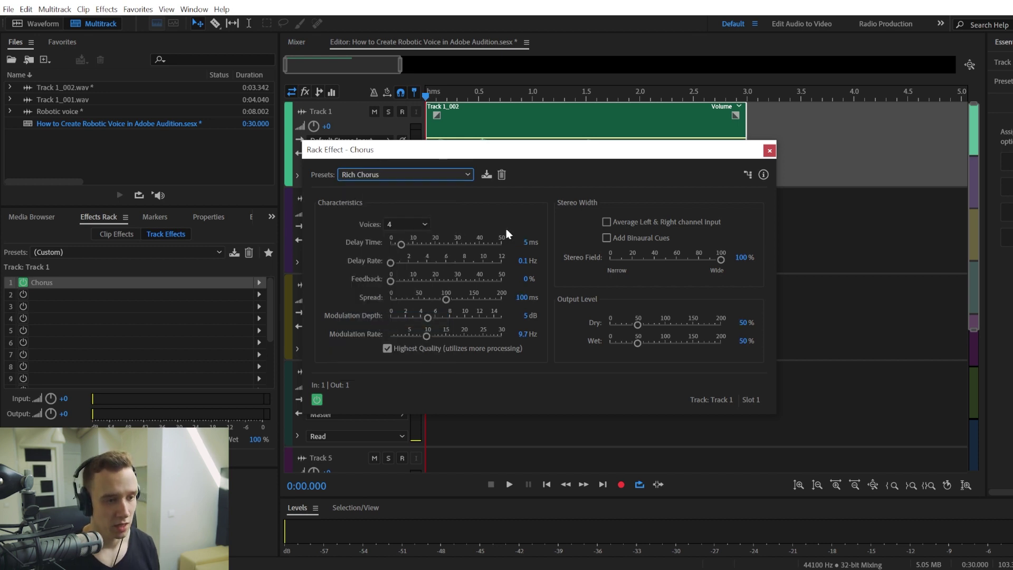
pyautogui.click(769, 152)
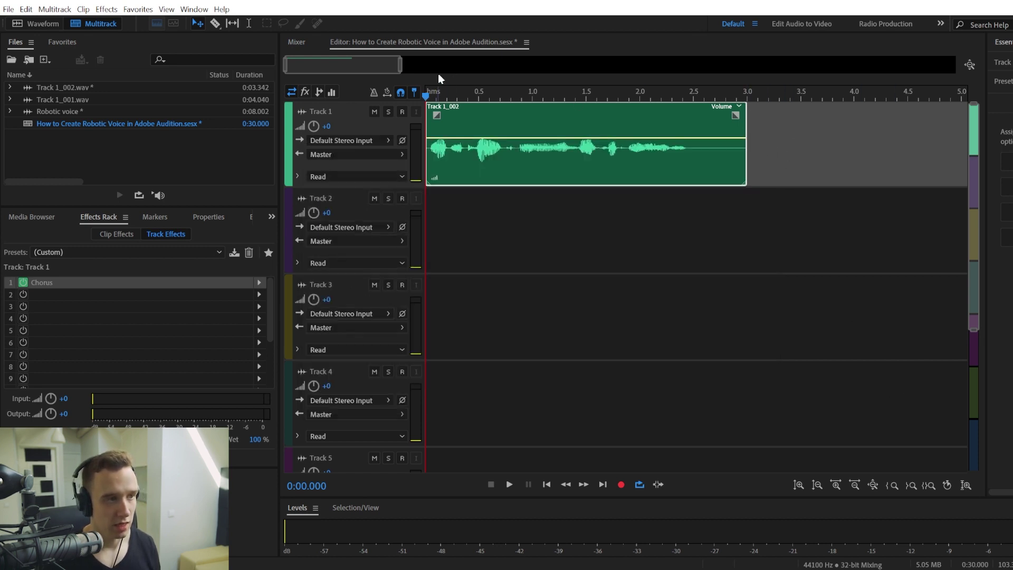
pyautogui.click(432, 97)
pyautogui.press('space')
pyautogui.press('space')
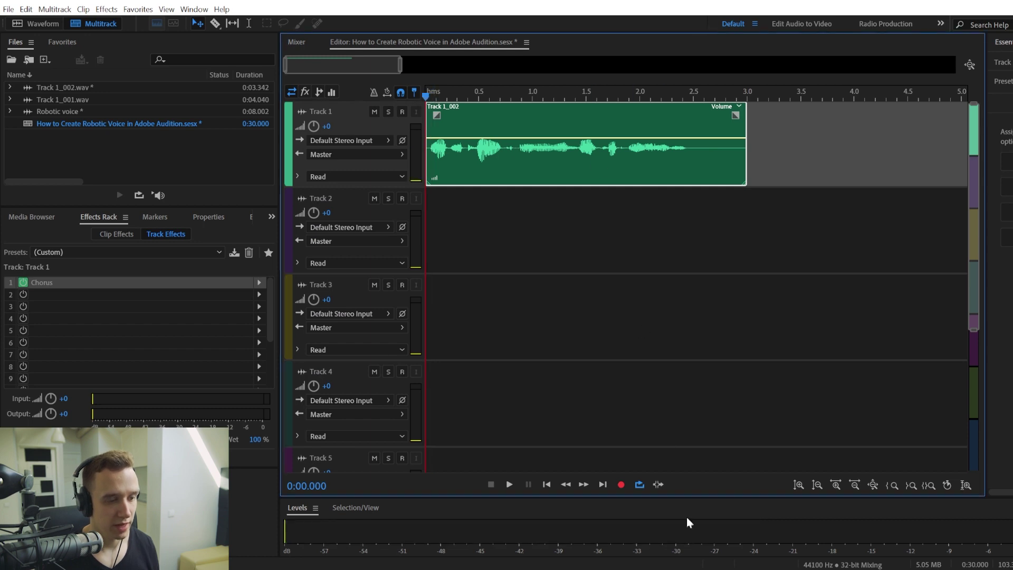
pyautogui.click(509, 484)
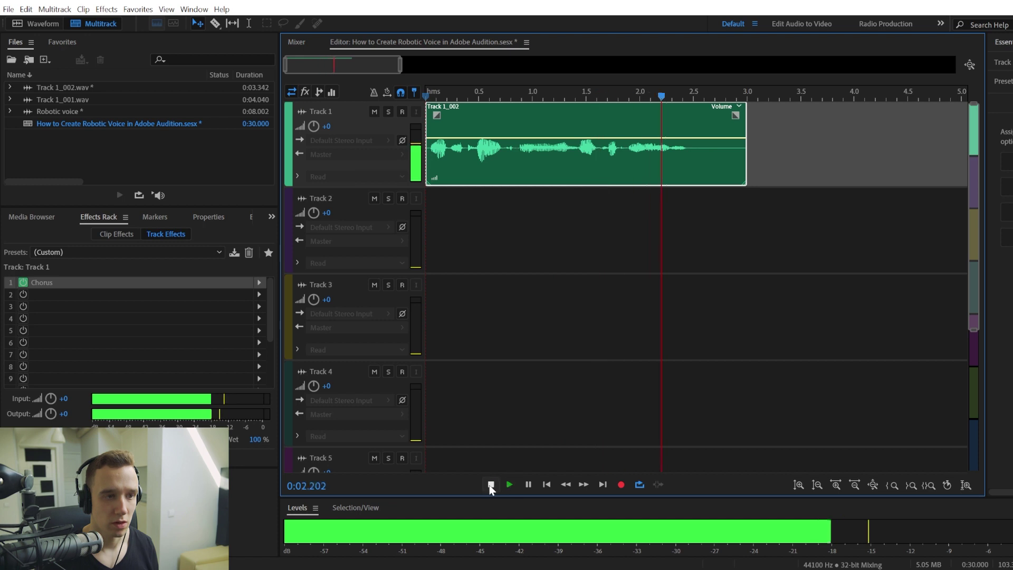
pyautogui.click(490, 484)
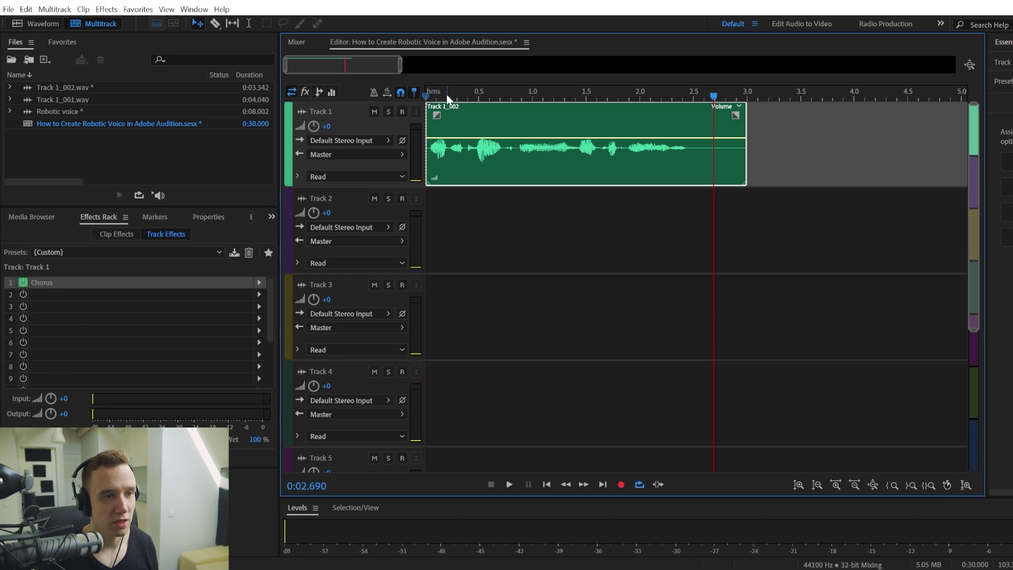
pyautogui.click(489, 211)
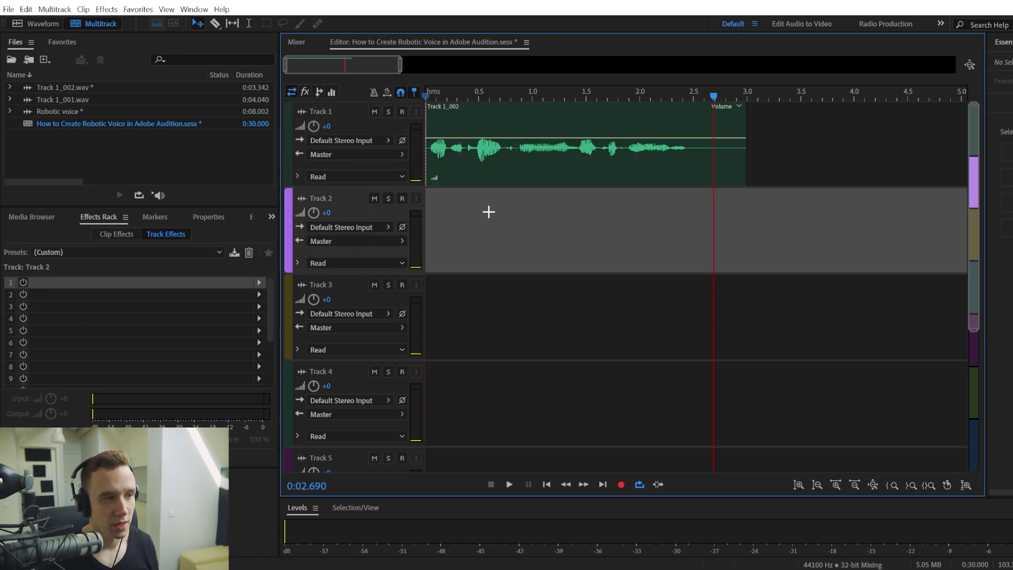
# - Paste copies of the Track 1 clip onto Track 2 and Track 3, each moved near the timeline start
pyautogui.click(534, 113)
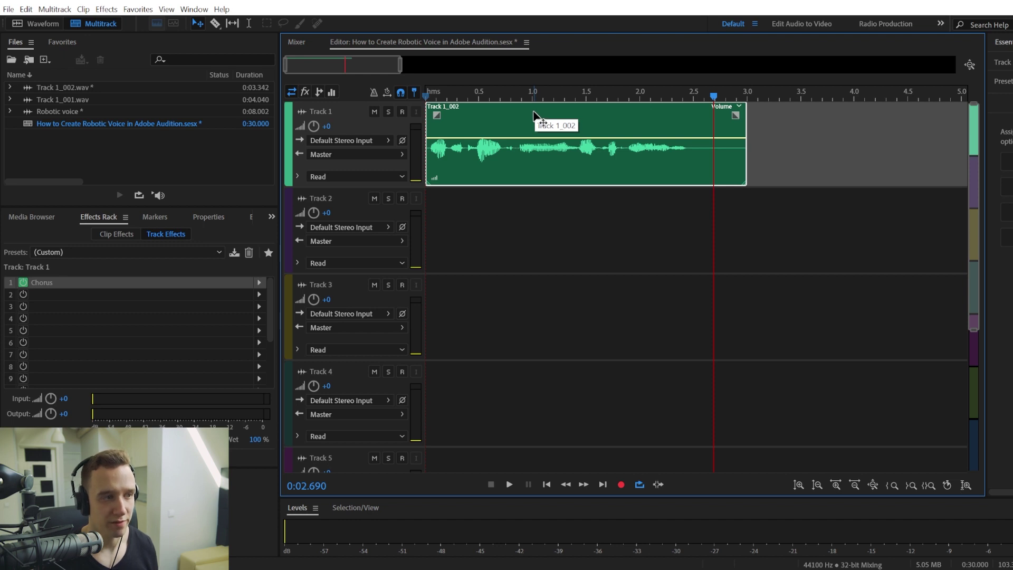
pyautogui.click(493, 213)
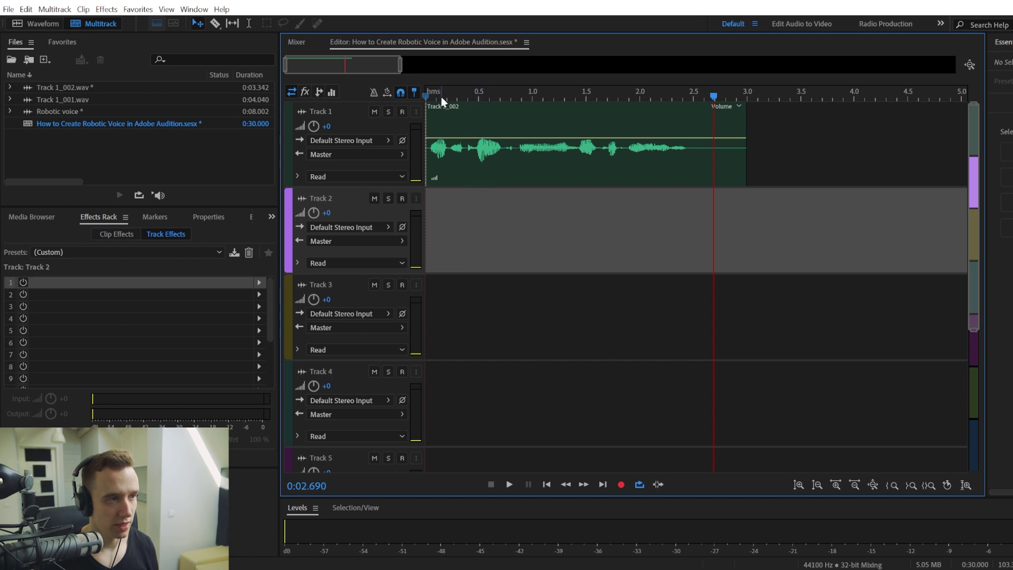
pyautogui.hotkey('ctrl', 'v')
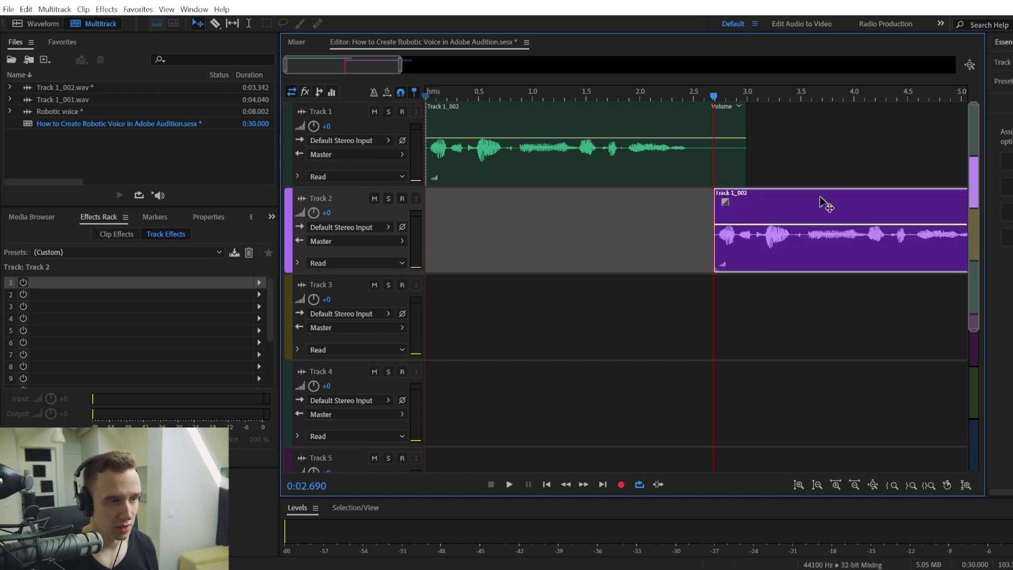
pyautogui.moveTo(821, 201); pyautogui.dragTo(537, 211)
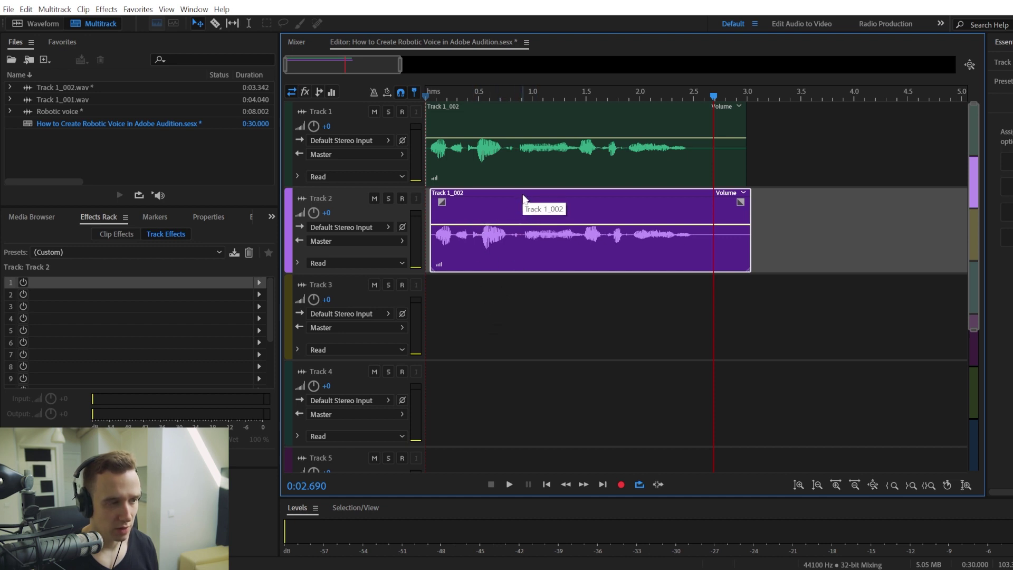
pyautogui.click(486, 302)
pyautogui.hotkey('ctrl', 'v')
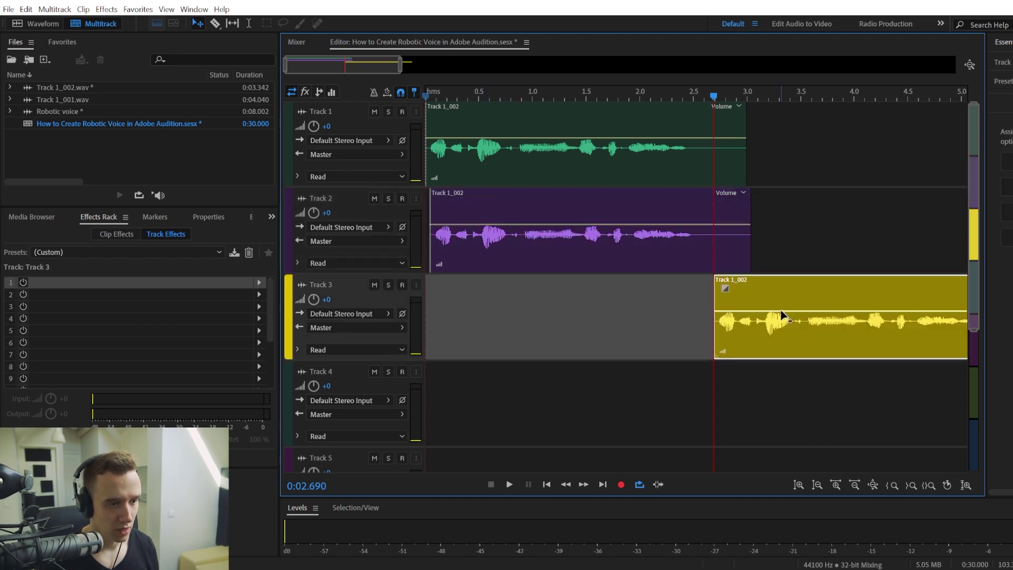
pyautogui.moveTo(786, 315); pyautogui.dragTo(509, 300)
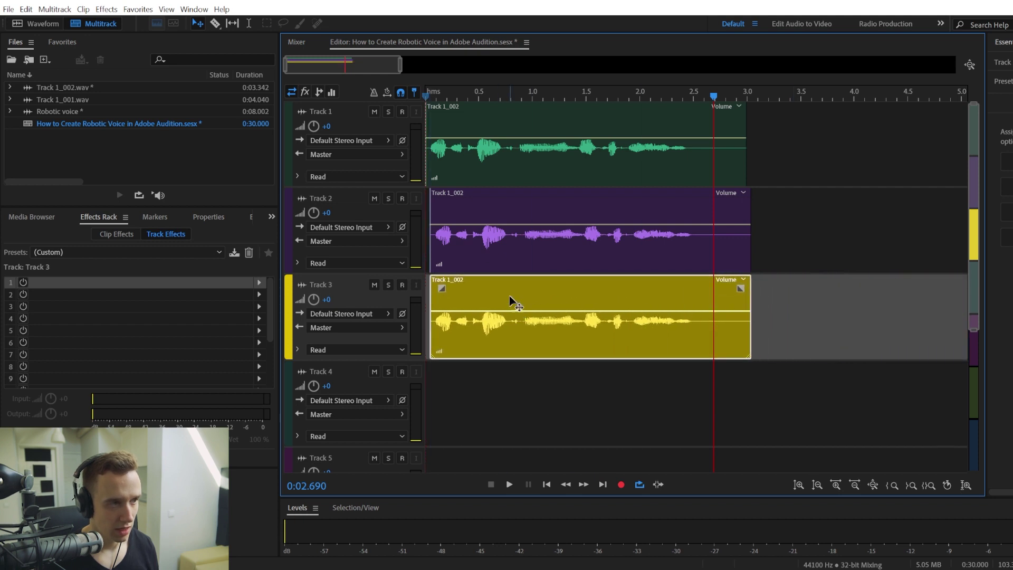
pyautogui.scroll(5, 446, 188)
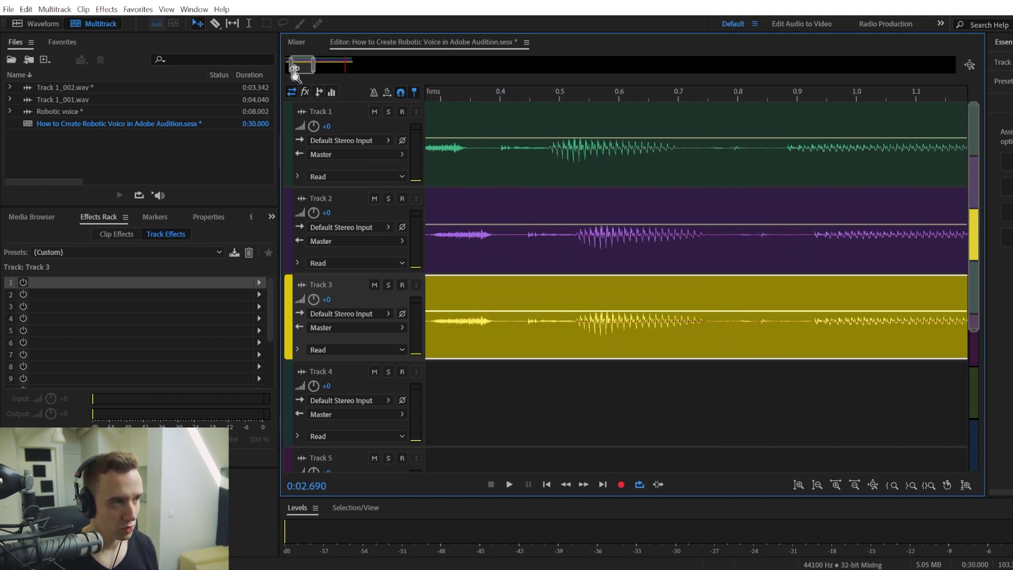
# - Offset the Track 2 clip just after Track 1's start, and Track 3's just after Track 2's
pyautogui.moveTo(298, 67); pyautogui.dragTo(277, 72)
pyautogui.click(534, 410)
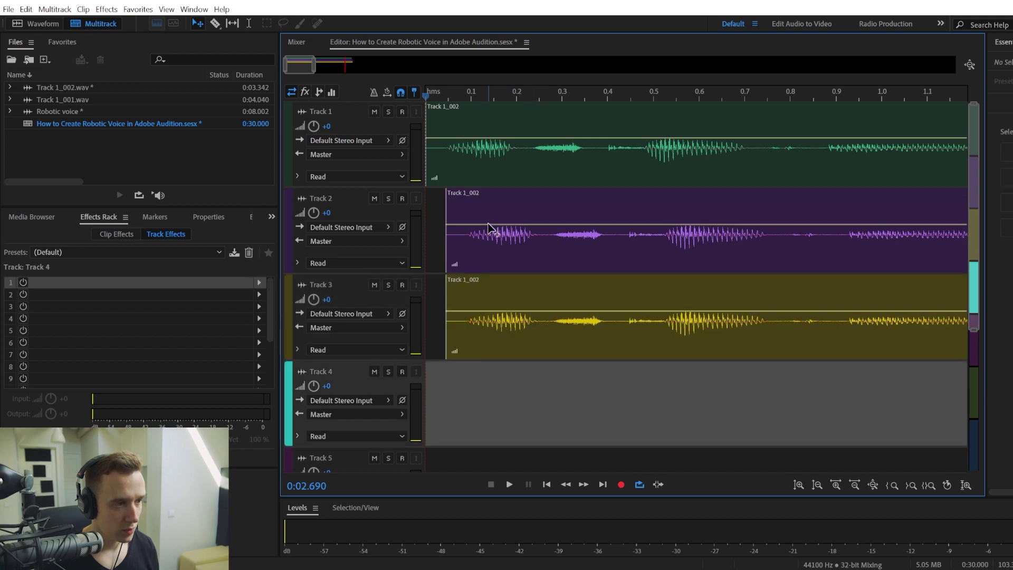
pyautogui.moveTo(497, 204); pyautogui.dragTo(484, 206)
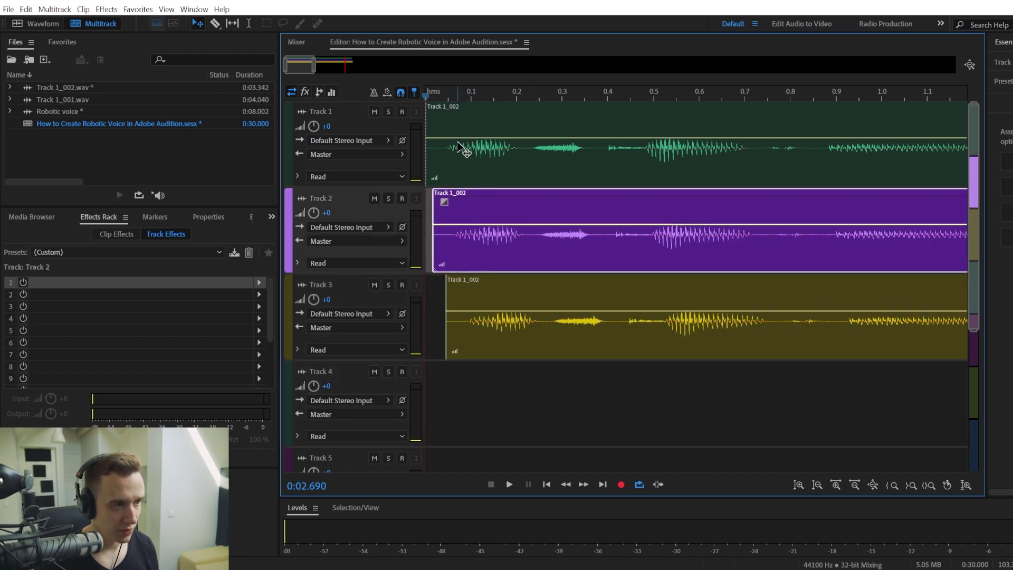
pyautogui.moveTo(484, 204); pyautogui.dragTo(481, 206)
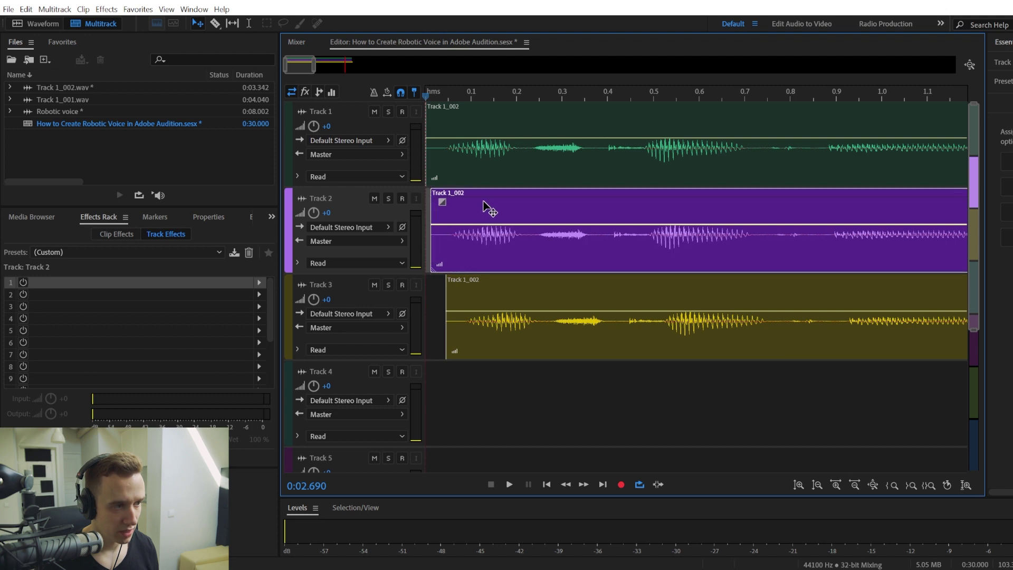
pyautogui.moveTo(482, 280); pyautogui.dragTo(471, 279)
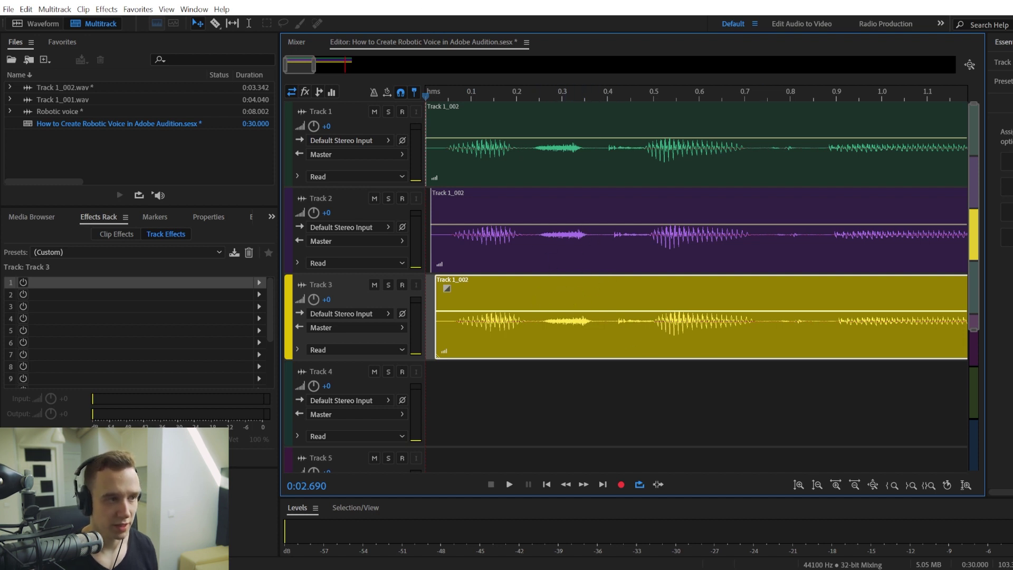
# - Play the three layered voice copies from the start, then stop playback
pyautogui.scroll(-5, 469, 203)
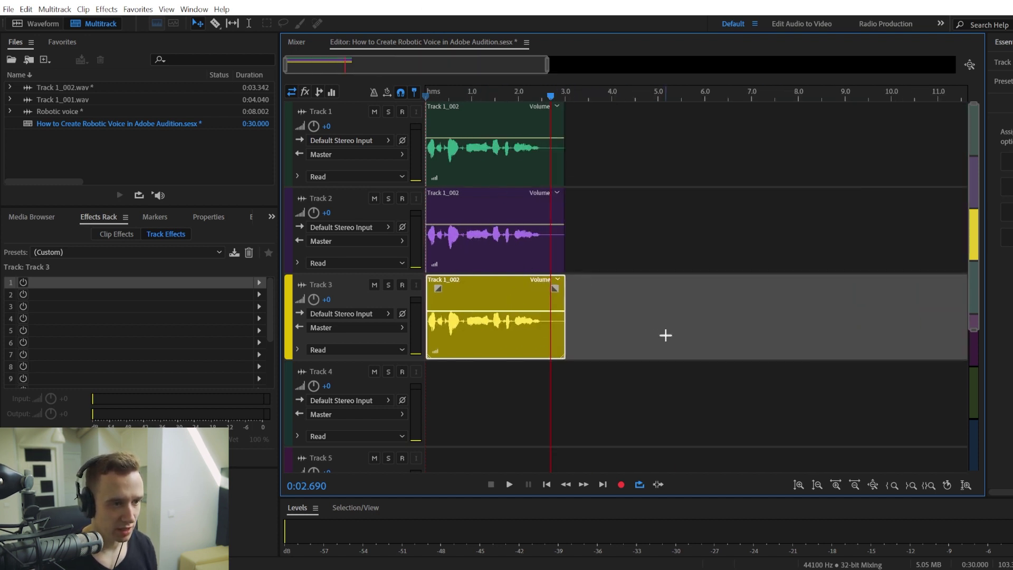
pyautogui.click(662, 403)
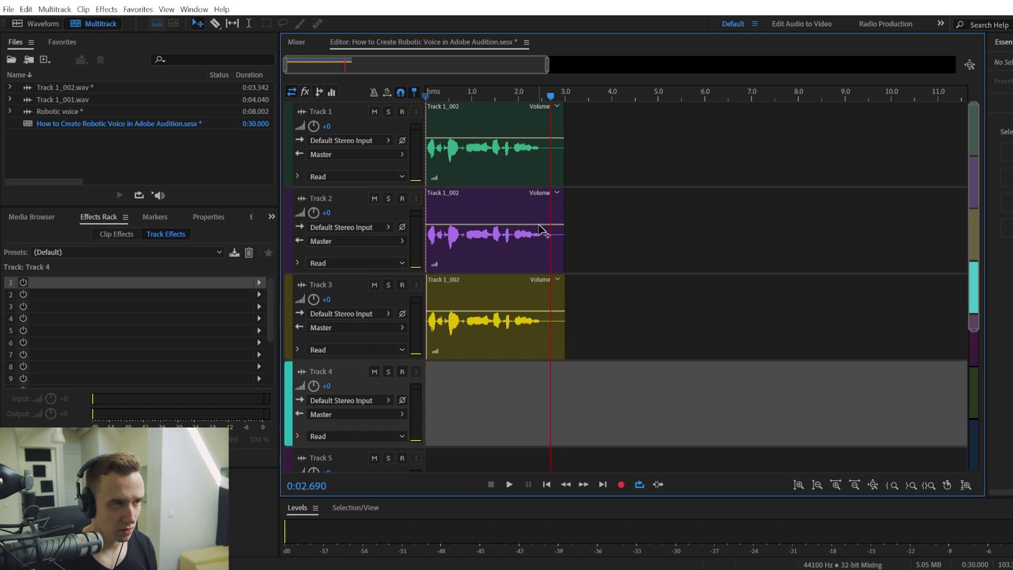
pyautogui.click(425, 95)
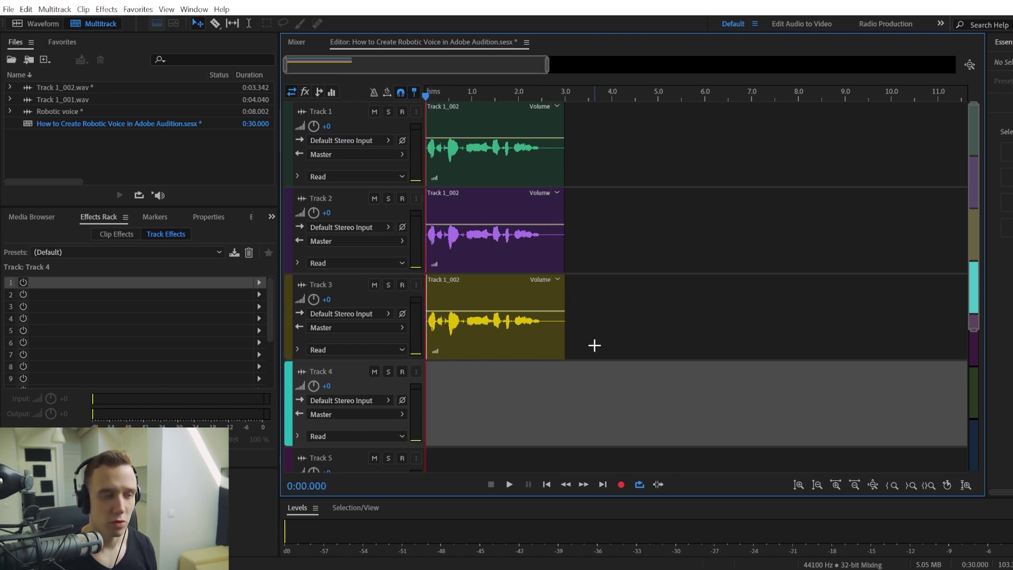
pyautogui.press('space')
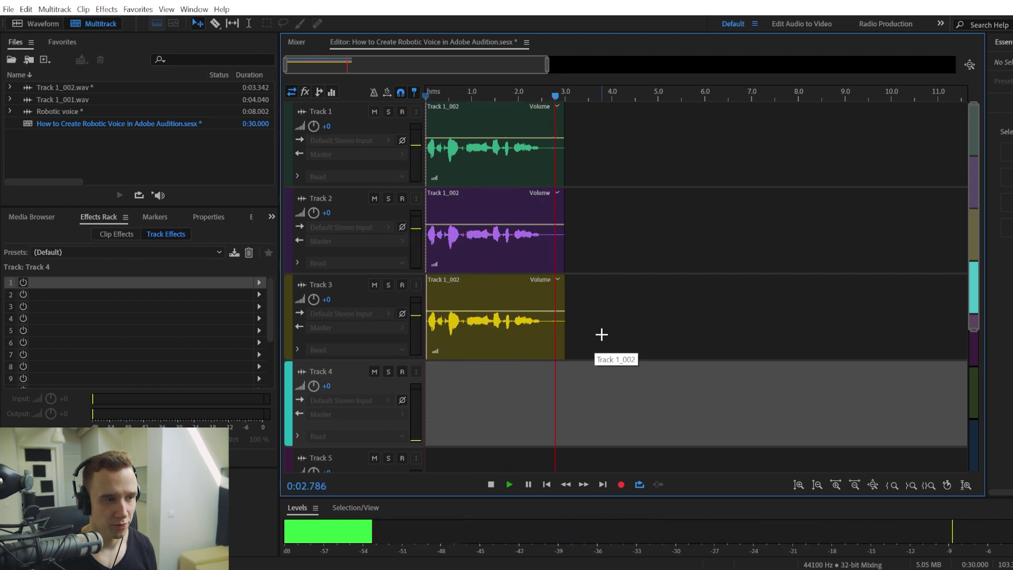
pyautogui.press('space')
# - Check Track 1's Chorus in the Effects Rack, then select Track 2
pyautogui.click(618, 241)
pyautogui.click(489, 169)
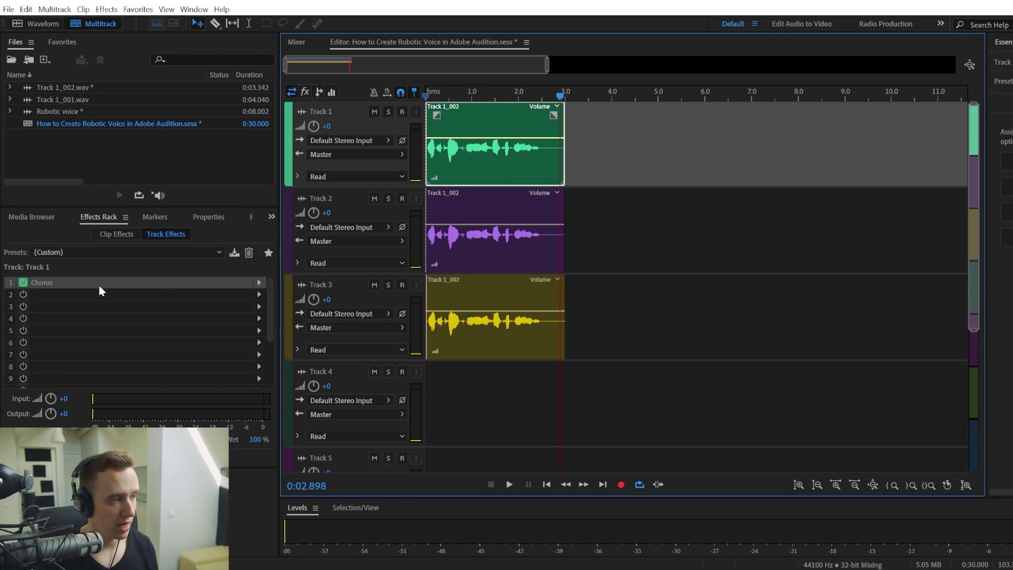
pyautogui.click(472, 207)
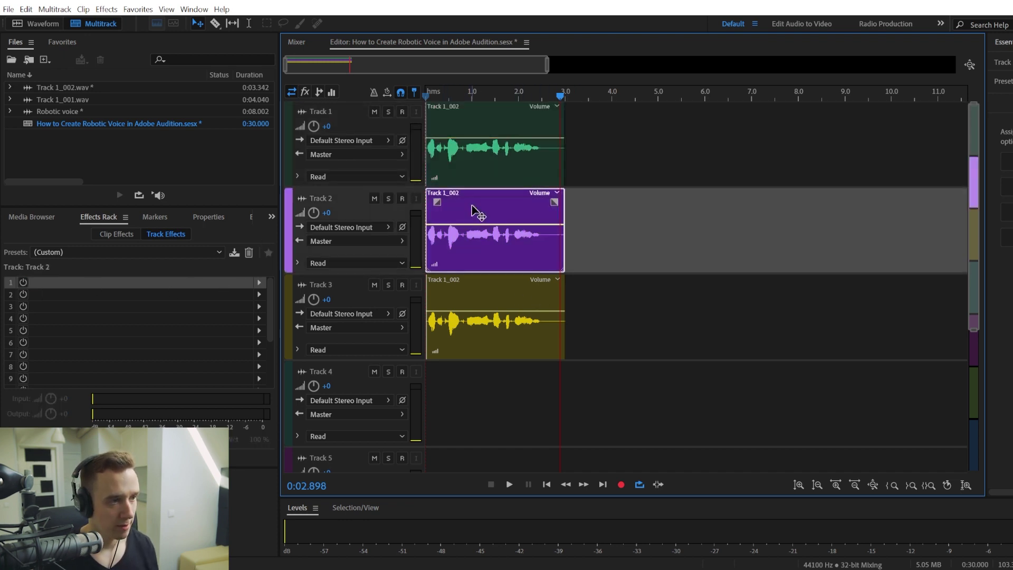
# - Add a Time and Pitch > Pitch Shifter to Track 2 set to +1 semitone (ratio 1.0595)
pyautogui.click(108, 12)
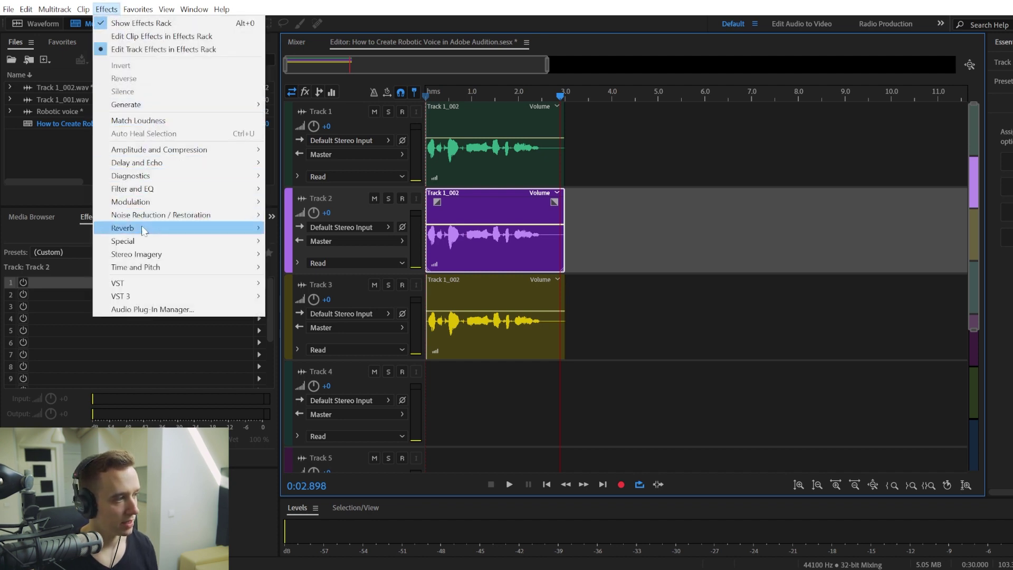
pyautogui.moveTo(133, 232)
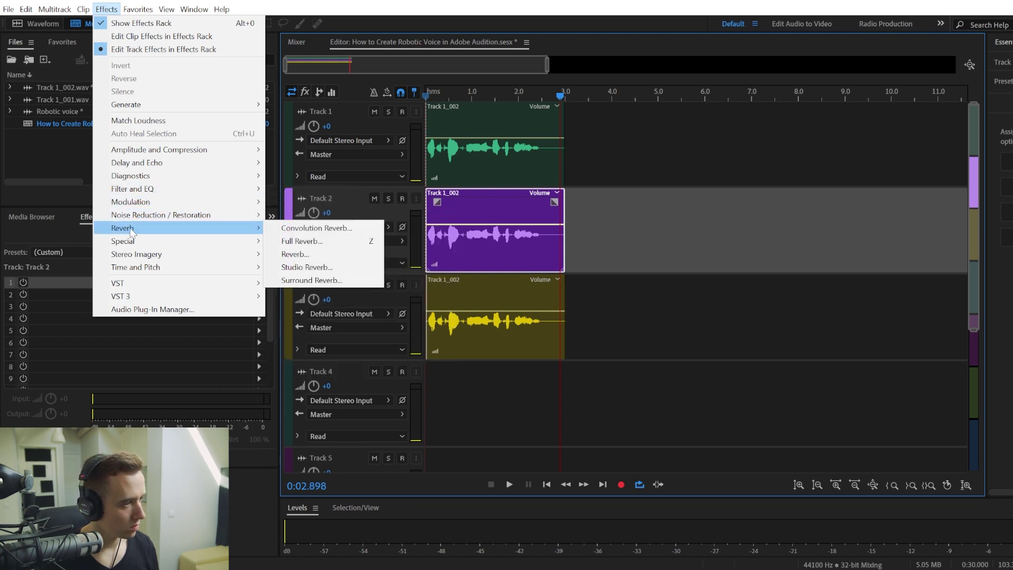
pyautogui.moveTo(150, 269)
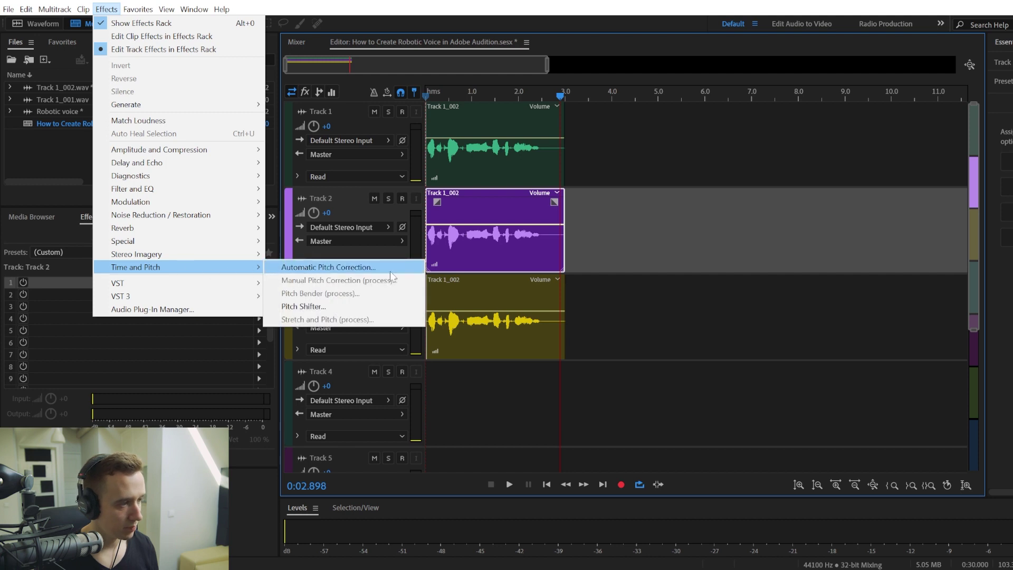
pyautogui.click(297, 306)
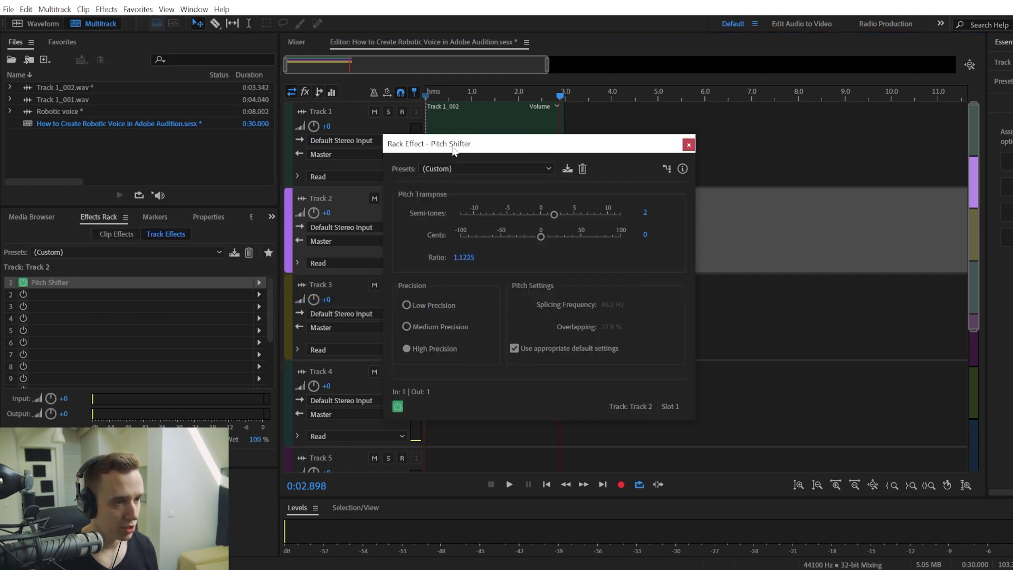
pyautogui.moveTo(453, 152); pyautogui.dragTo(668, 166)
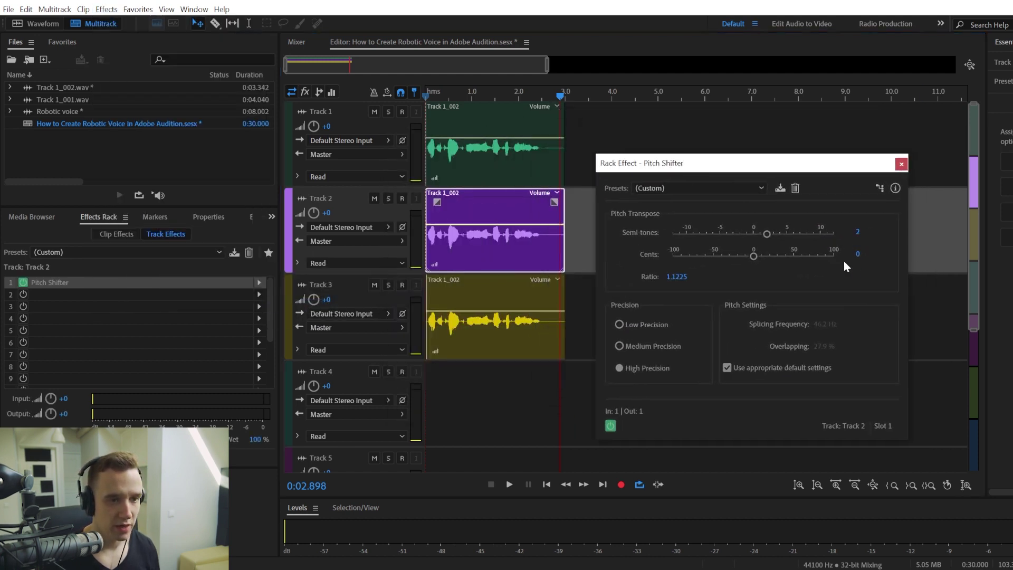
pyautogui.moveTo(853, 230); pyautogui.dragTo(752, 253)
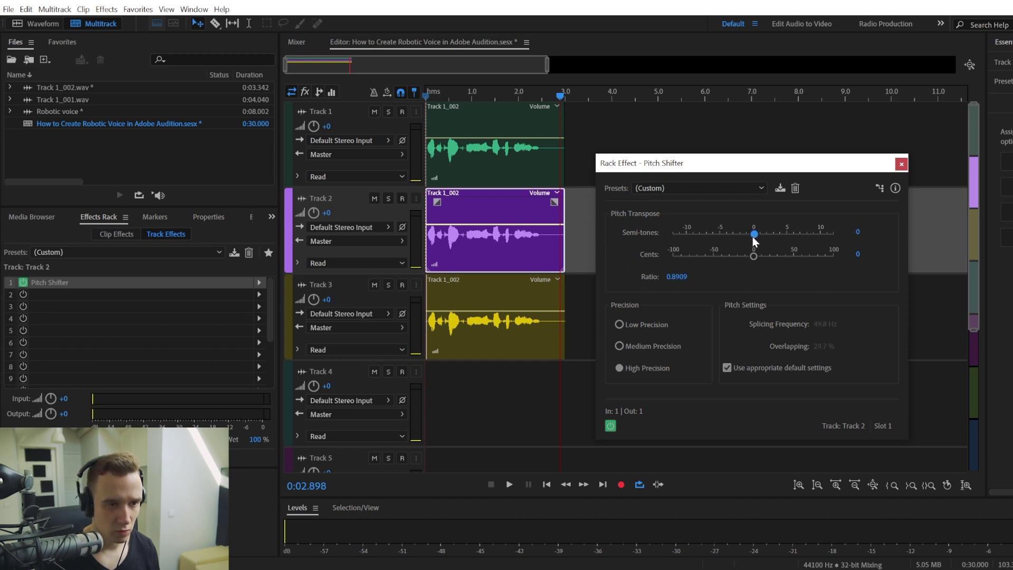
pyautogui.moveTo(731, 165); pyautogui.dragTo(696, 122)
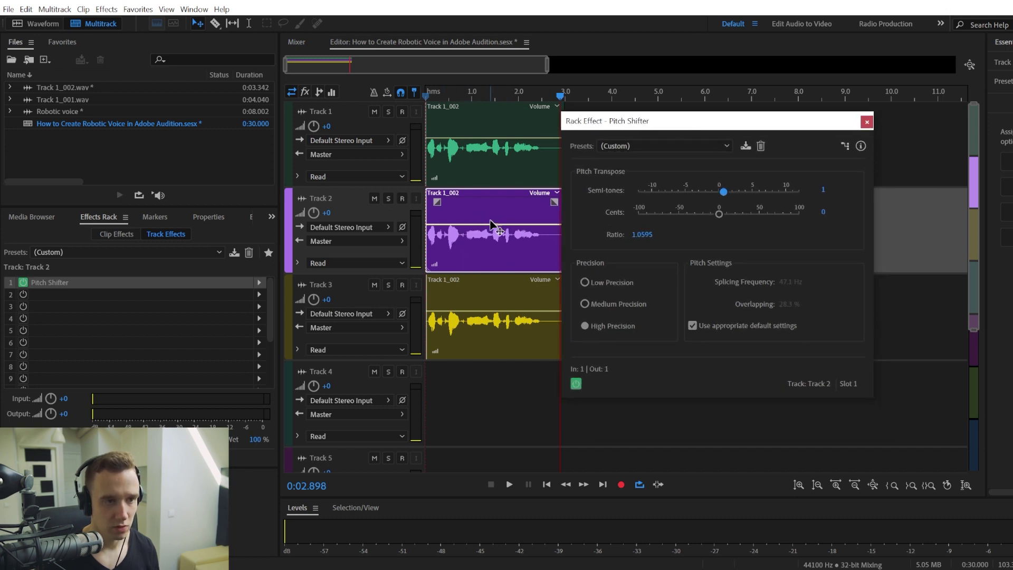
pyautogui.click(866, 123)
# - Select Track 3's clip and add a Pitch Shifter lowering it 2 semitones (ratio 0.8909)
pyautogui.click(629, 387)
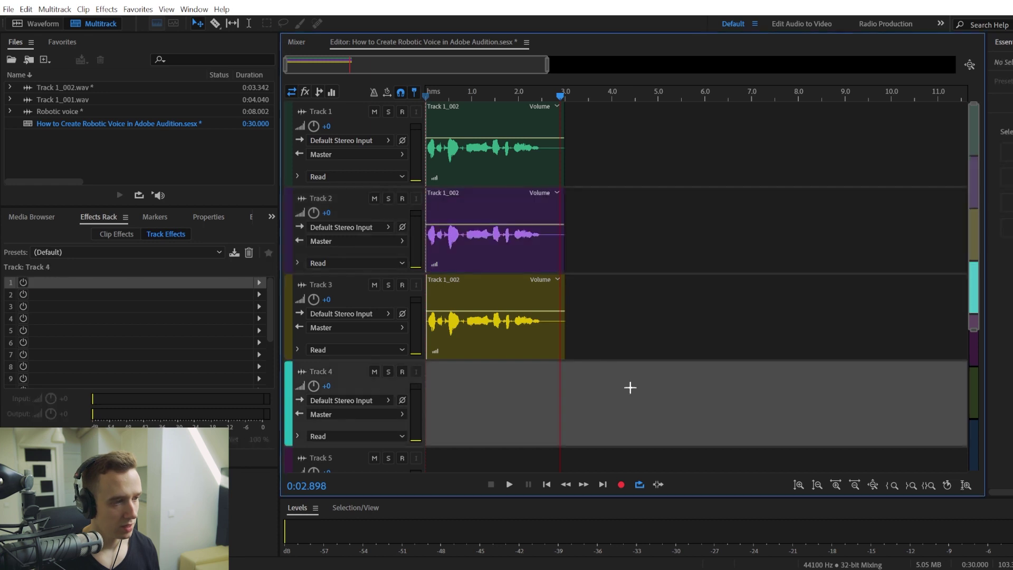
pyautogui.click(474, 284)
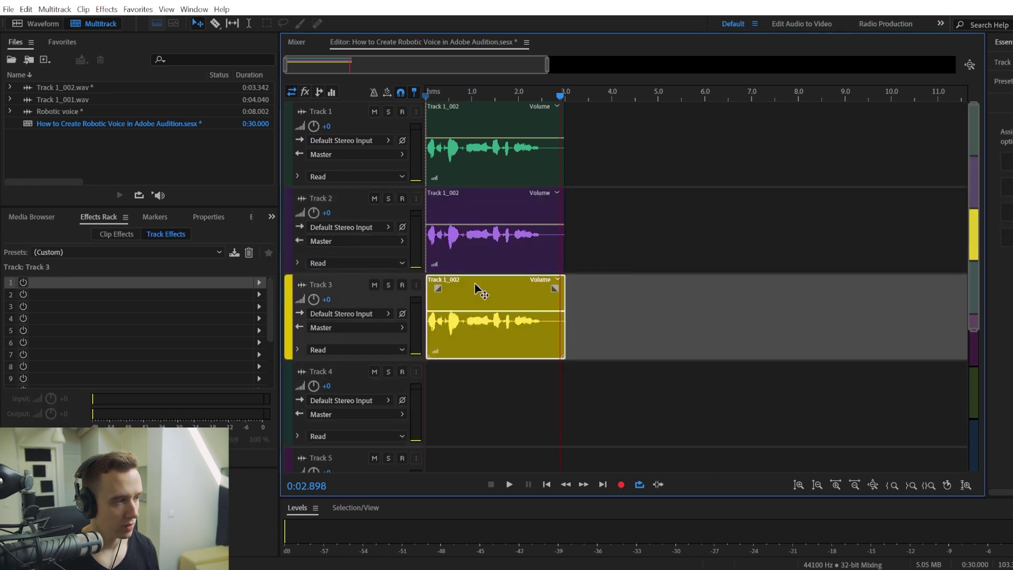
pyautogui.click(106, 9)
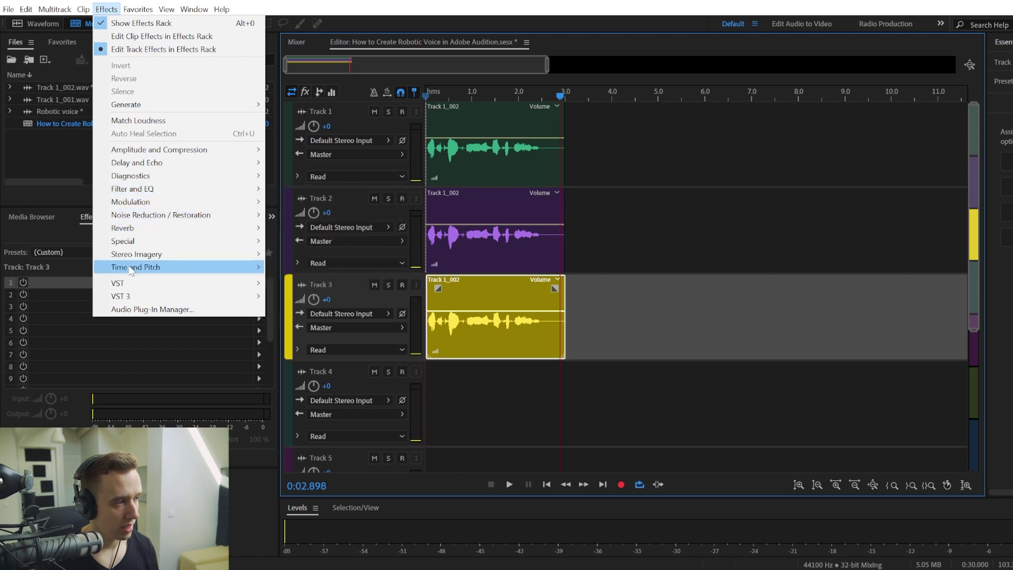
pyautogui.moveTo(137, 267)
pyautogui.click(327, 307)
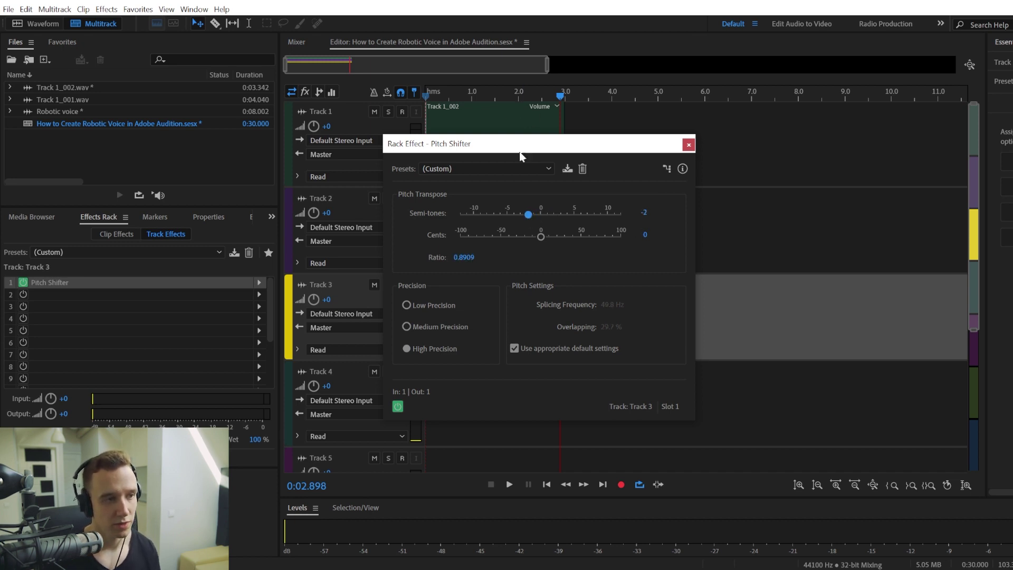
pyautogui.moveTo(522, 148); pyautogui.dragTo(616, 162)
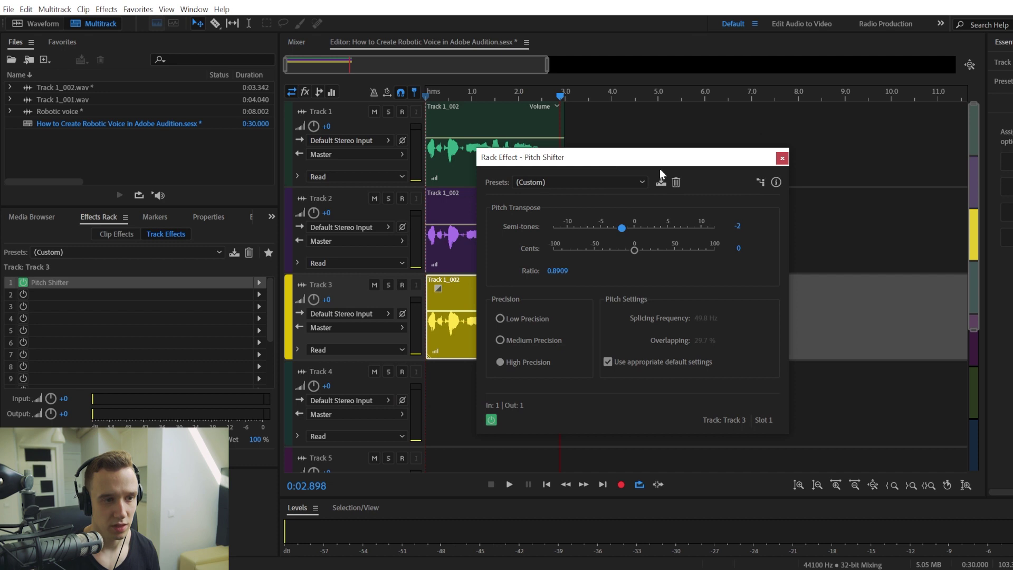
pyautogui.click(782, 158)
pyautogui.click(516, 124)
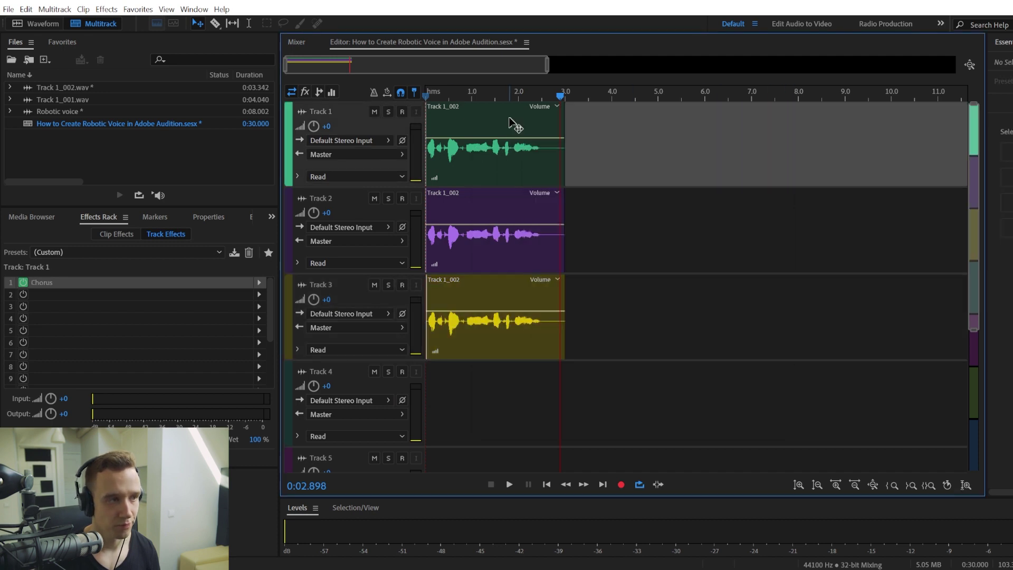
pyautogui.click(426, 95)
pyautogui.press('space')
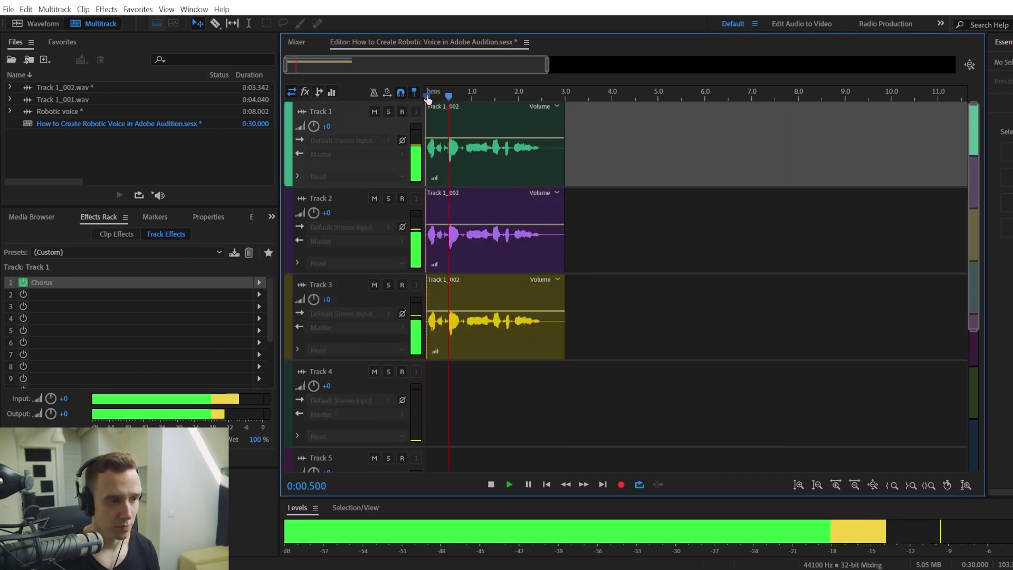